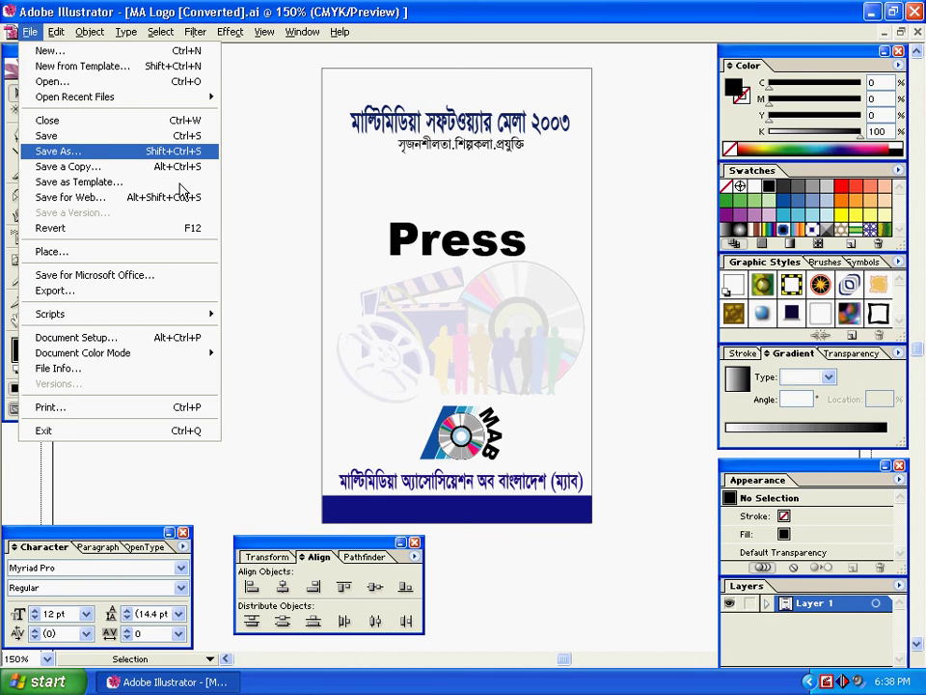
Save the document as Try in Adobe Illustrator (*.AI) format in the DVD AI folder, keeping the default Illustrator options
{"action": "left_click", "coordinate": [75, 152]}
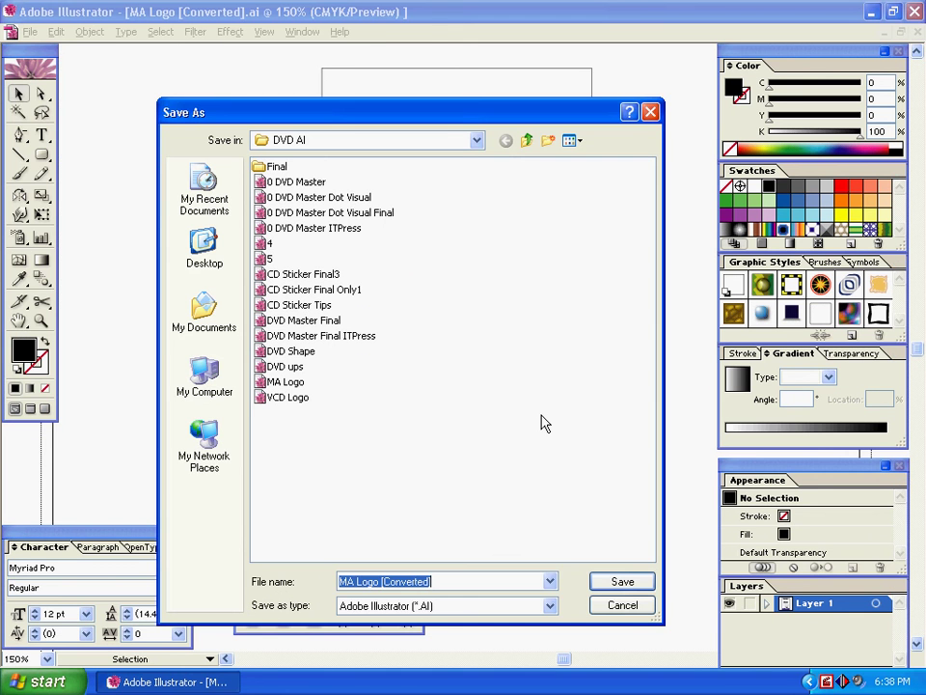
{"action": "type", "text": "Try"}
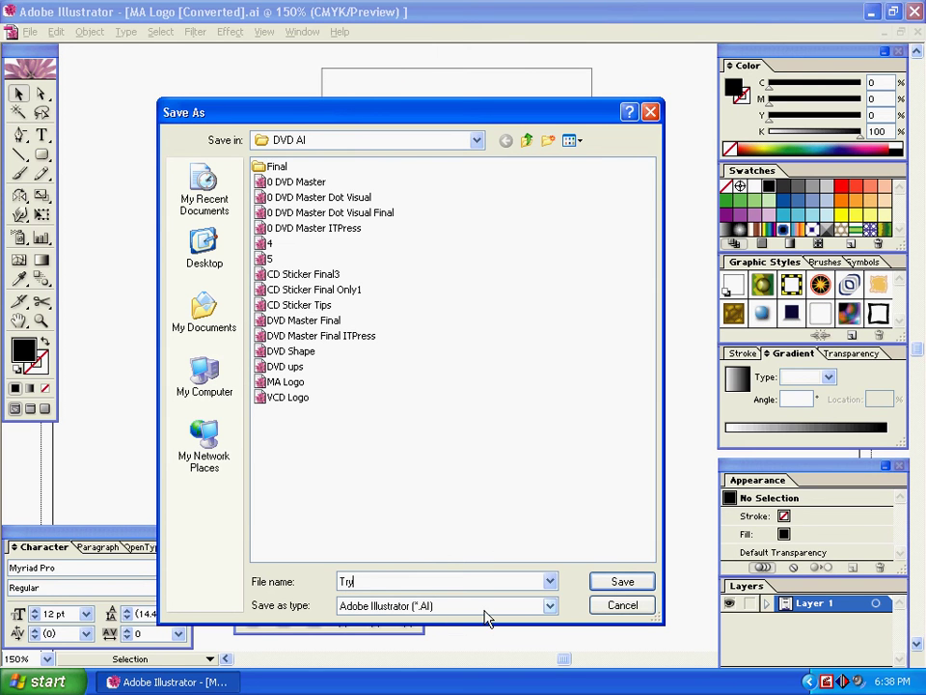
{"action": "left_click", "coordinate": [549, 608]}
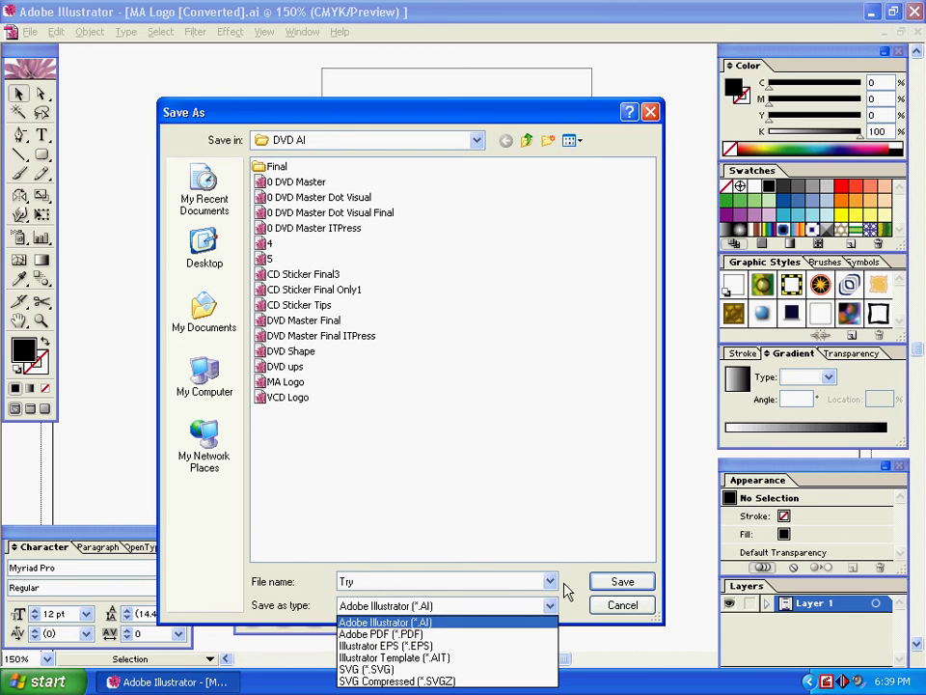
{"action": "left_click", "coordinate": [485, 103]}
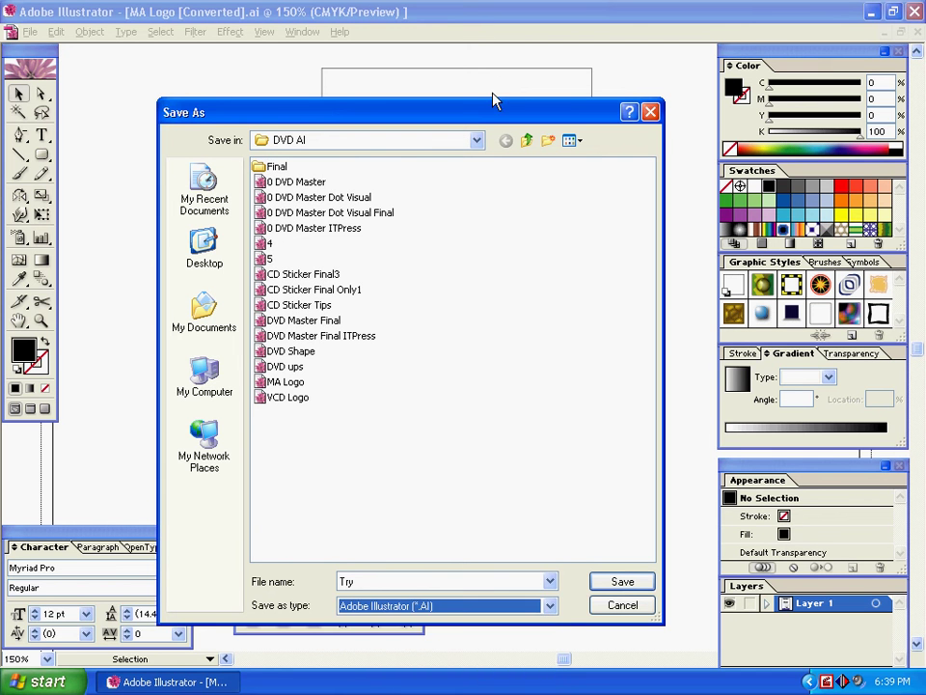
{"action": "left_click_drag", "start_coordinate": [493, 113], "coordinate": [504, 87]}
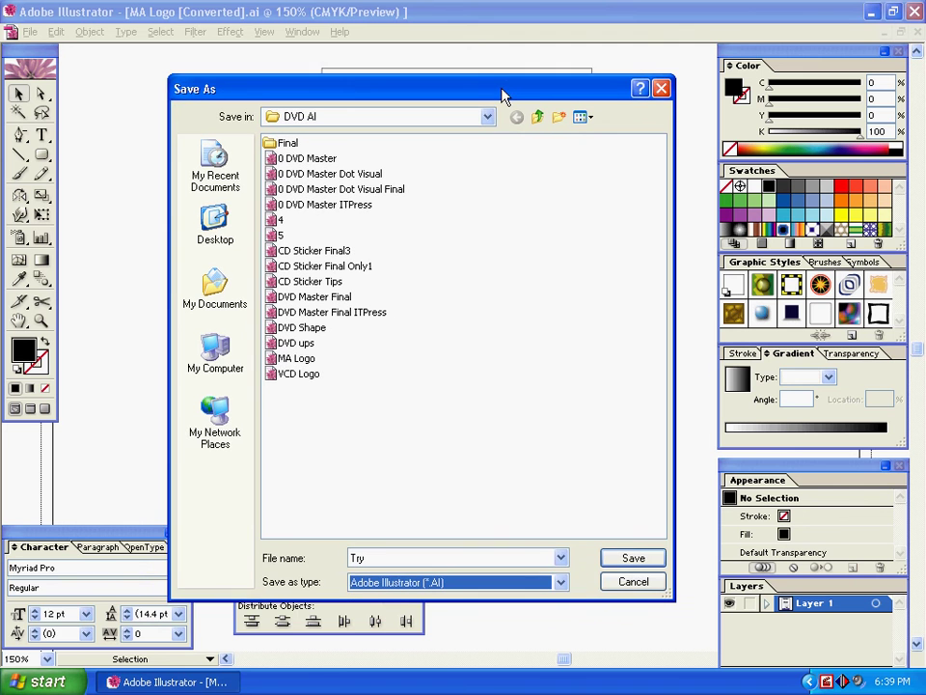
{"action": "left_click", "coordinate": [496, 554]}
{"action": "left_click", "coordinate": [621, 557]}
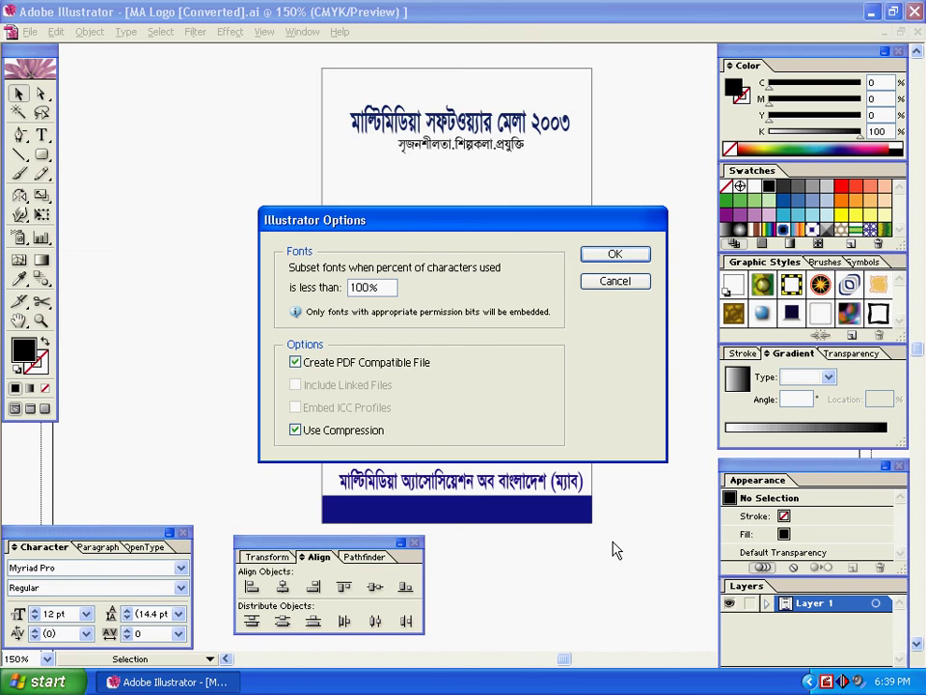
{"action": "left_click", "coordinate": [611, 256]}
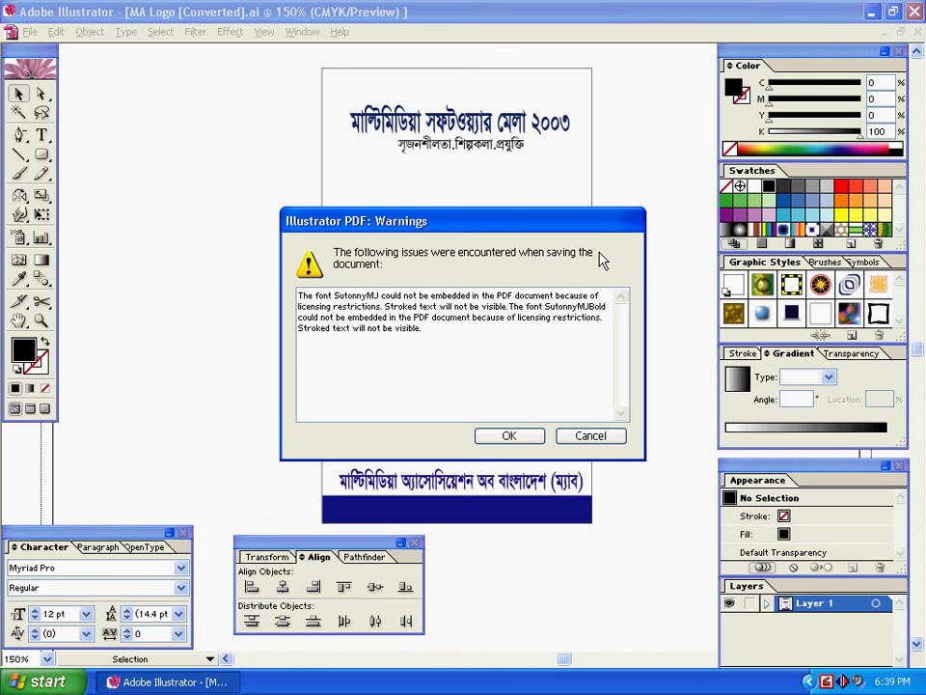
{"action": "left_click", "coordinate": [534, 436]}
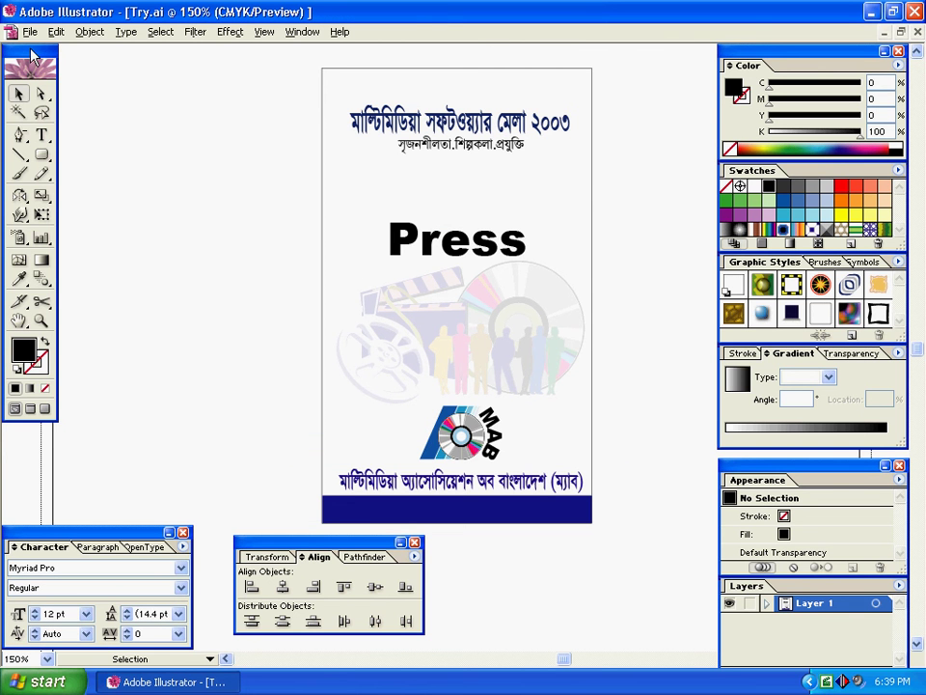
Export the document to the DVD AI folder as a JPEG named Try.jpg, proceeding to the JPEG options
{"action": "left_click", "coordinate": [30, 32]}
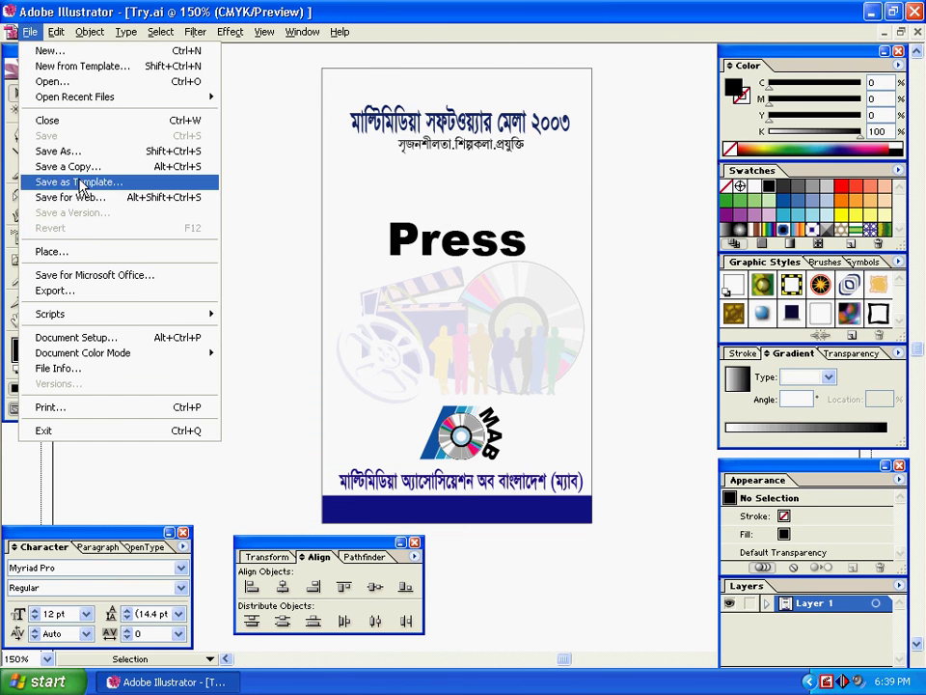
{"action": "left_click", "coordinate": [100, 291]}
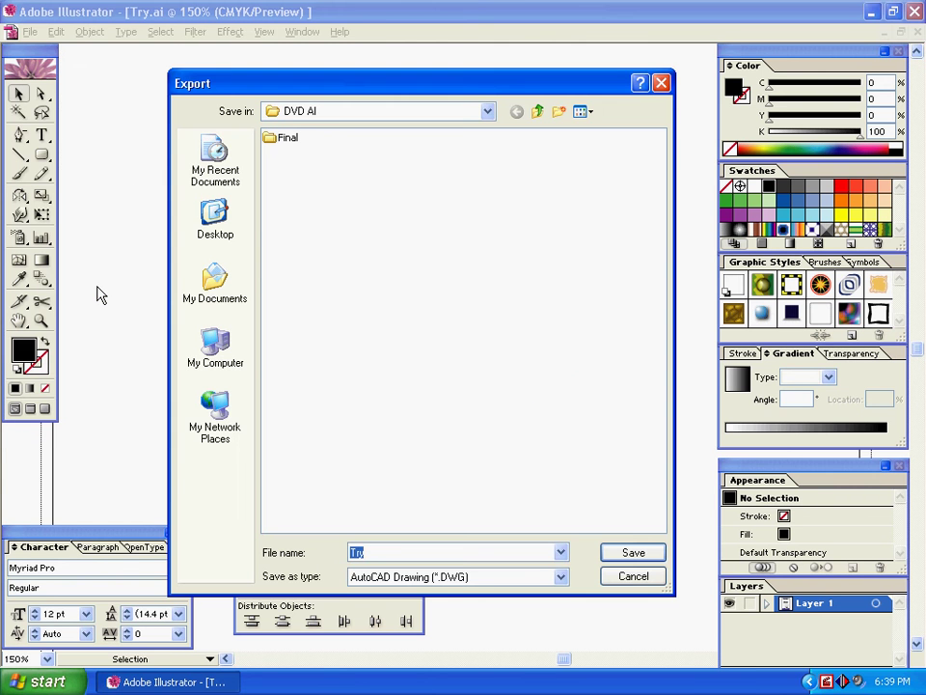
{"action": "left_click", "coordinate": [446, 579]}
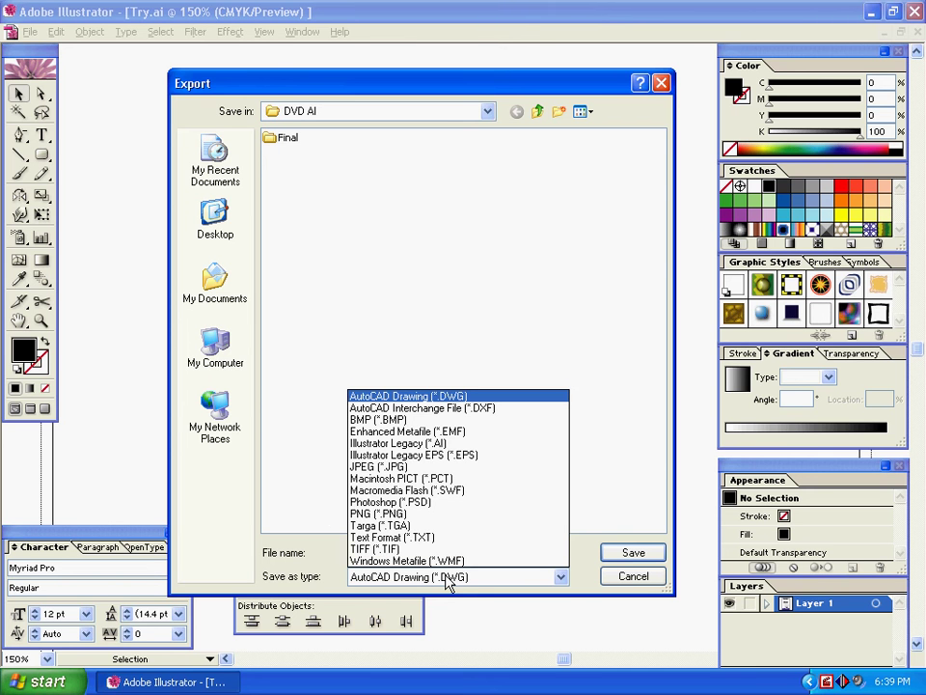
{"action": "left_click", "coordinate": [462, 468]}
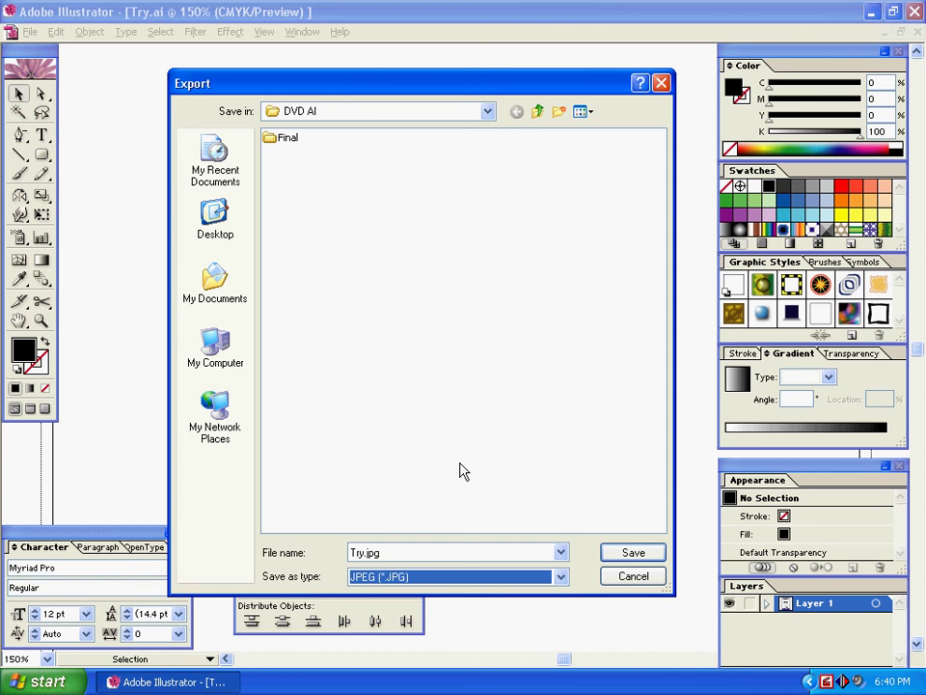
{"action": "double_click", "coordinate": [422, 554]}
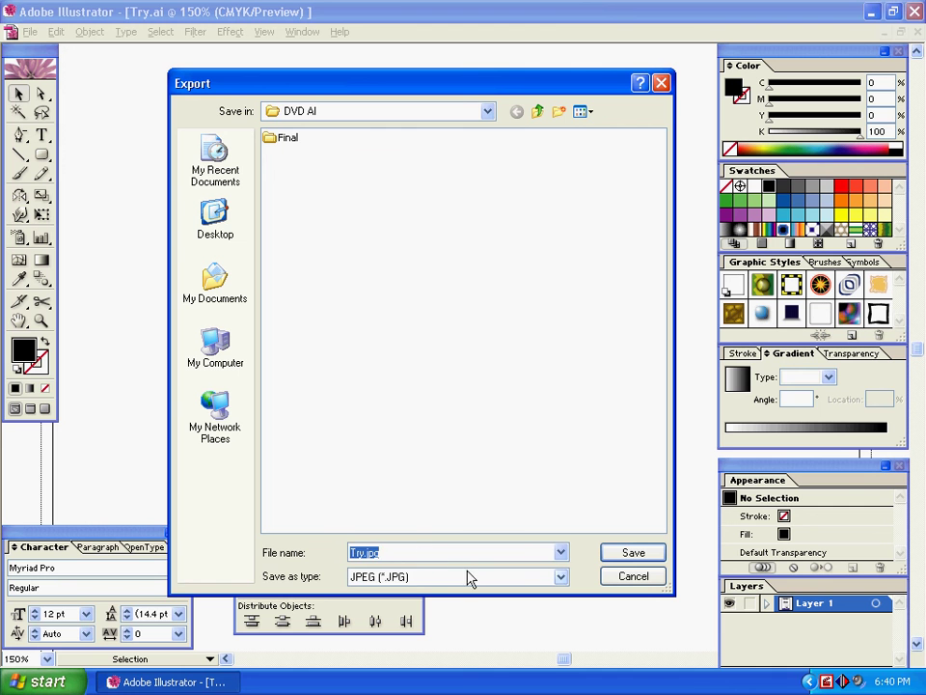
{"action": "left_click", "coordinate": [620, 554]}
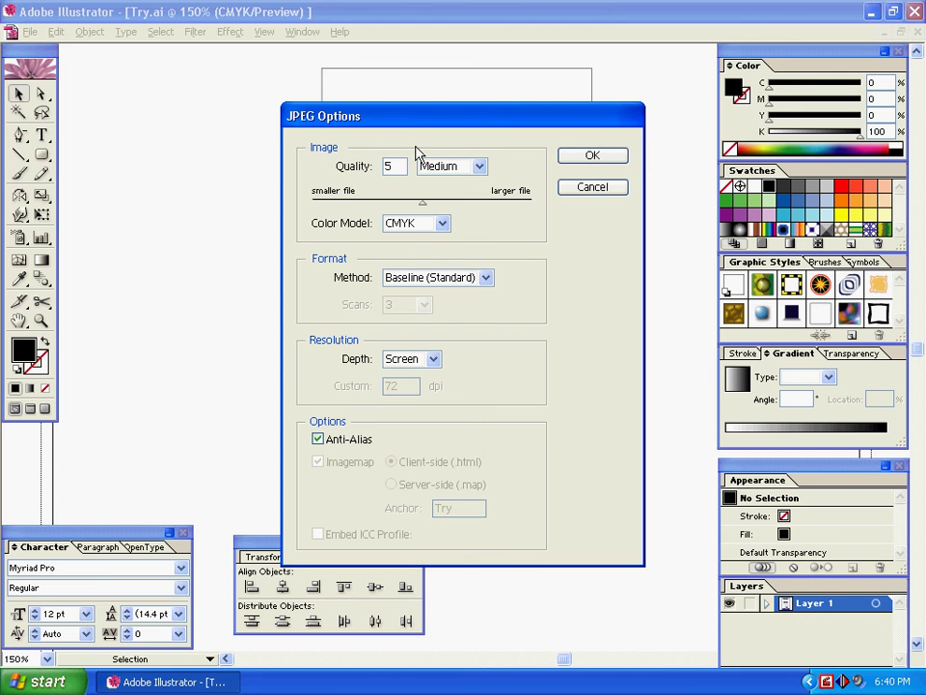
Set the JPEG color model to RGB and the image quality to 7 (High)
{"action": "left_click_drag", "start_coordinate": [421, 126], "coordinate": [421, 79]}
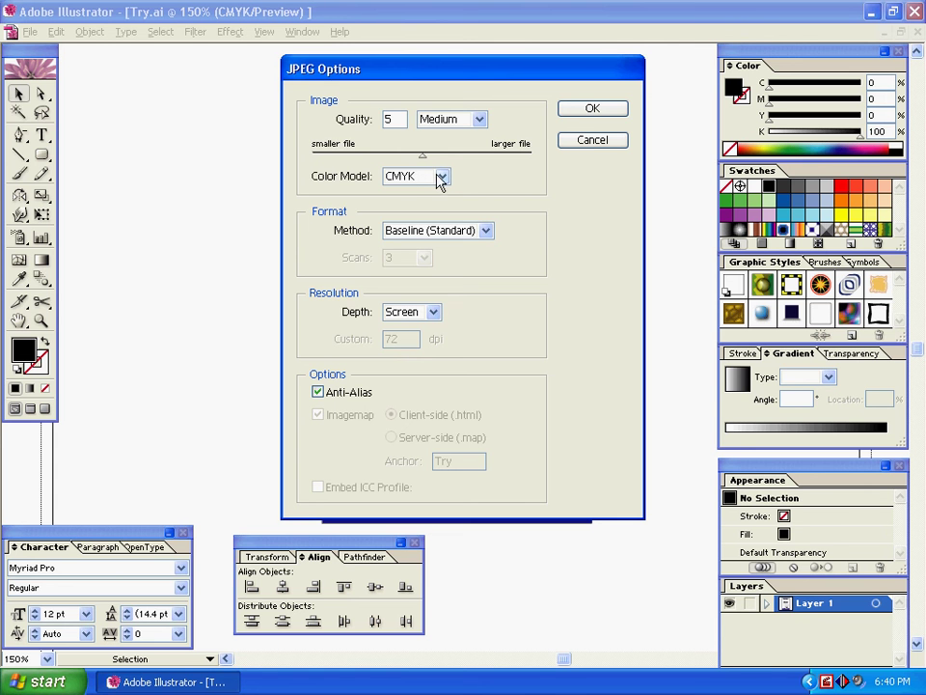
{"action": "mouse_move", "coordinate": [444, 77]}
{"action": "left_mouse_down"}
{"action": "mouse_move", "coordinate": [235, 105]}
{"action": "mouse_move", "coordinate": [123, 140]}
{"action": "mouse_move", "coordinate": [410, 129]}
{"action": "mouse_move", "coordinate": [438, 95]}
{"action": "left_mouse_up"}
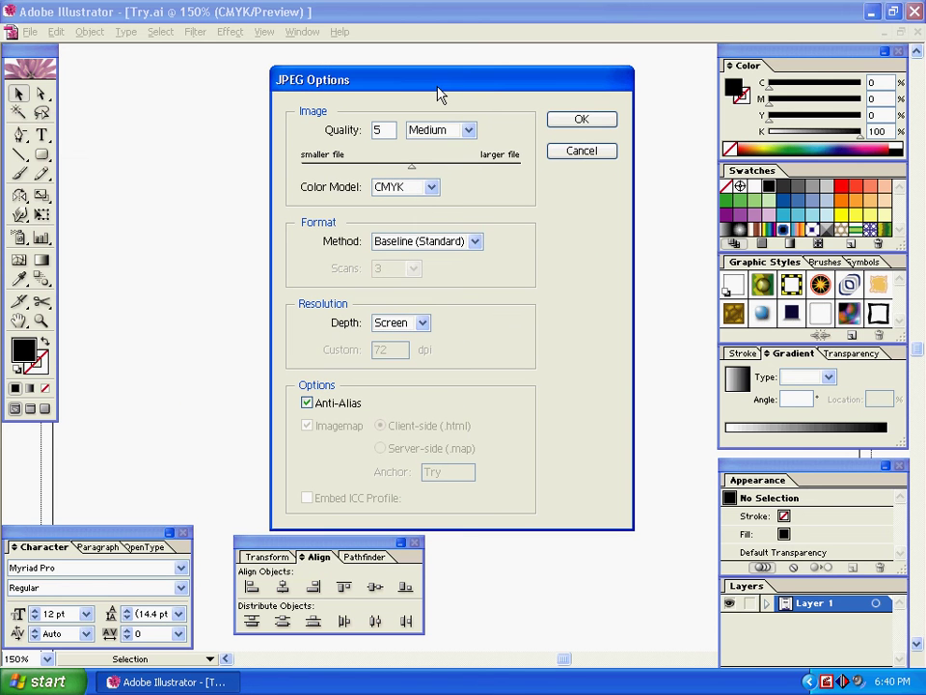
{"action": "left_click", "coordinate": [431, 189]}
{"action": "left_click", "coordinate": [409, 205]}
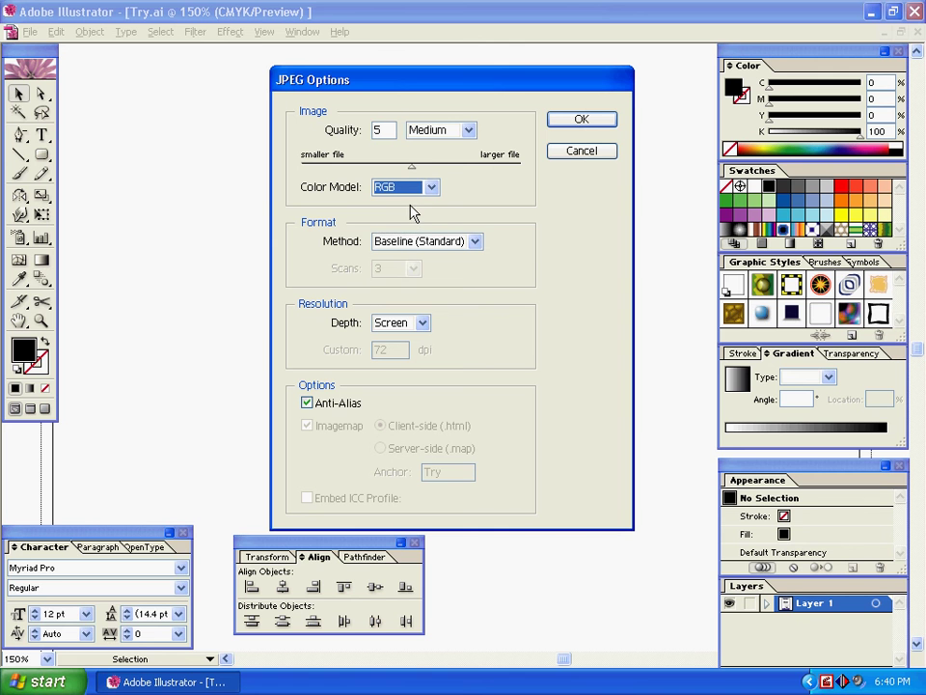
{"action": "left_click_drag", "start_coordinate": [414, 168], "coordinate": [457, 176]}
Set a custom JPEG resolution of 100 dpi and complete the export
{"action": "left_click", "coordinate": [421, 325]}
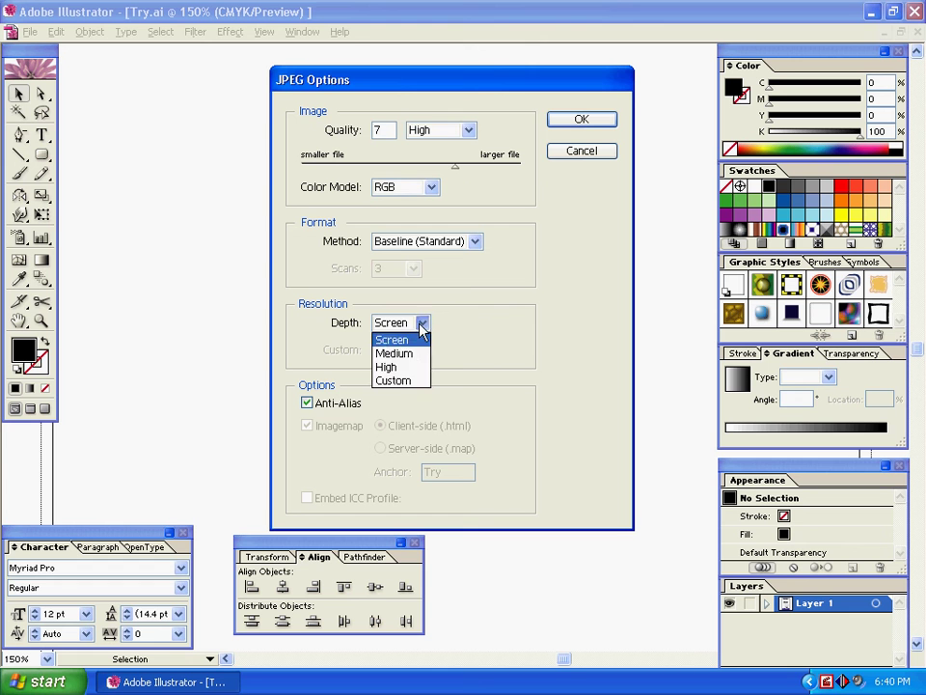
{"action": "left_click", "coordinate": [405, 381]}
{"action": "left_click_drag", "start_coordinate": [397, 352], "coordinate": [337, 353]}
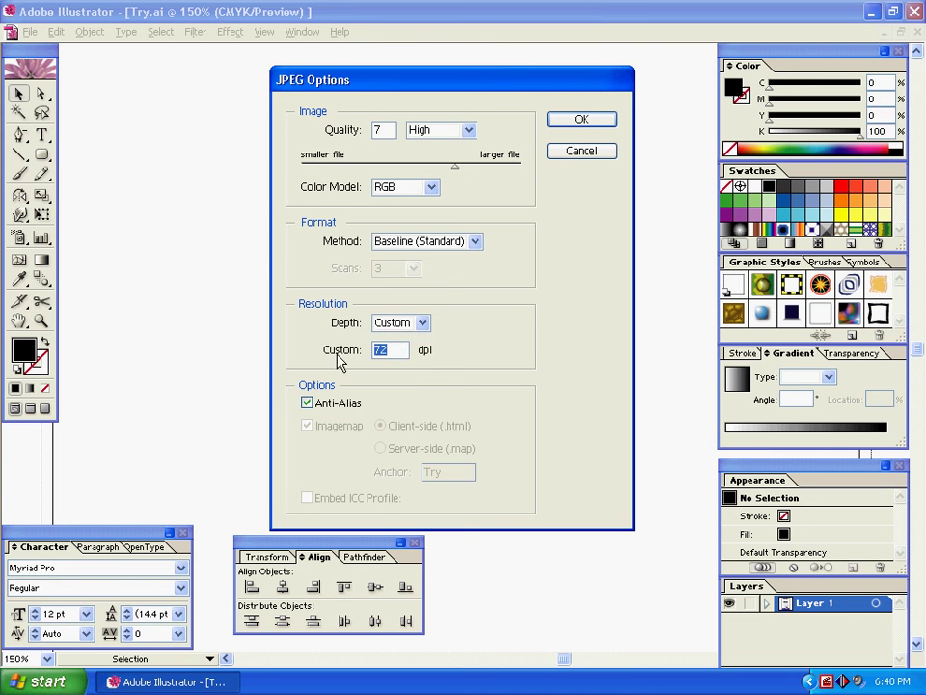
{"action": "type", "text": "100"}
{"action": "left_click_drag", "start_coordinate": [389, 89], "coordinate": [628, 96]}
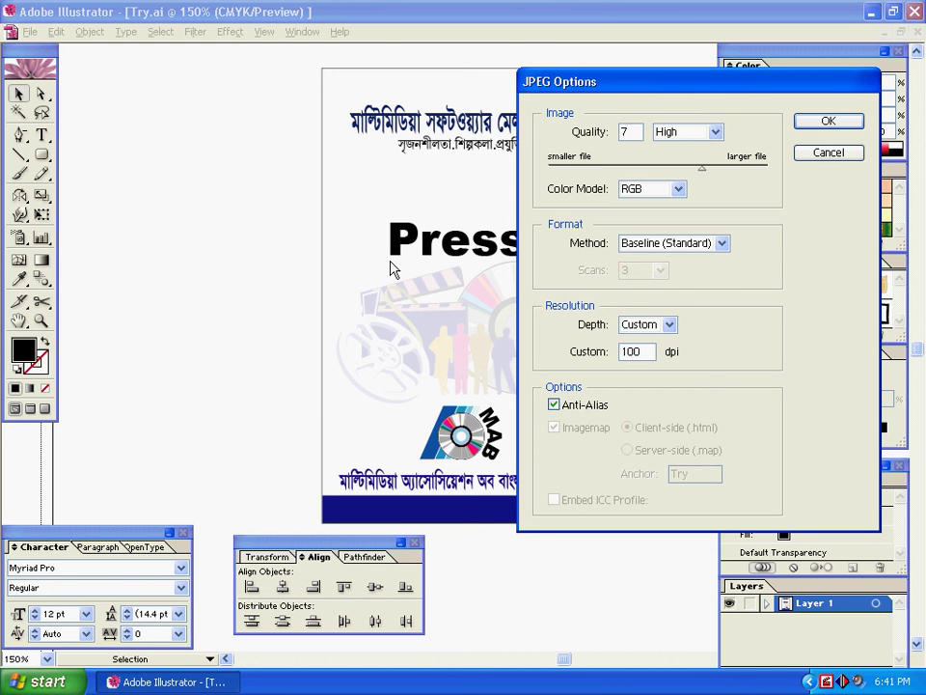
{"action": "left_click", "coordinate": [827, 121]}
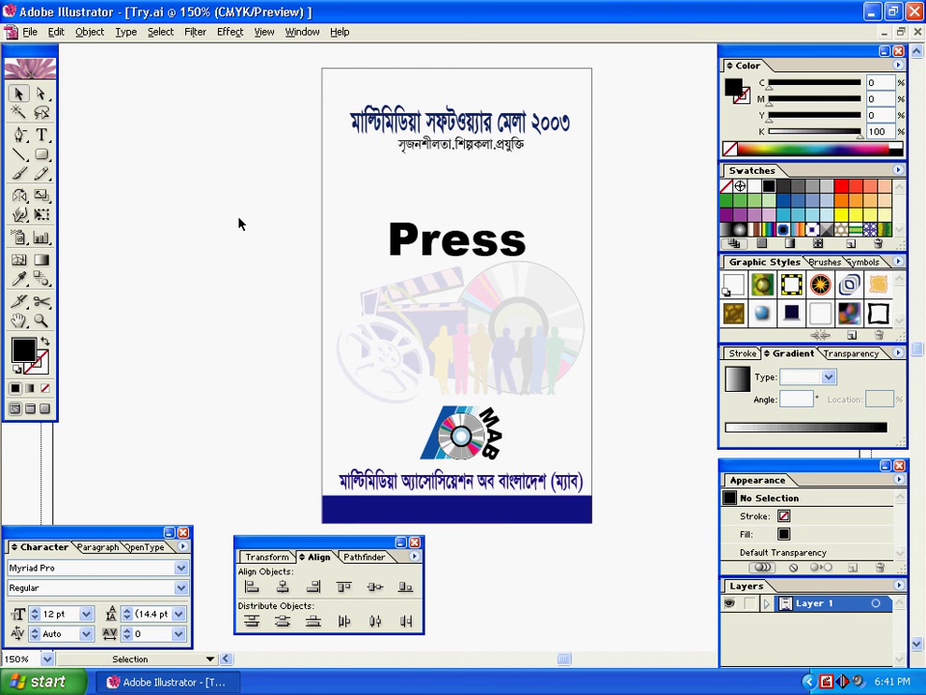
Find the exported Try.jpg through the Export file browser and open its image preview
{"action": "left_click", "coordinate": [35, 37]}
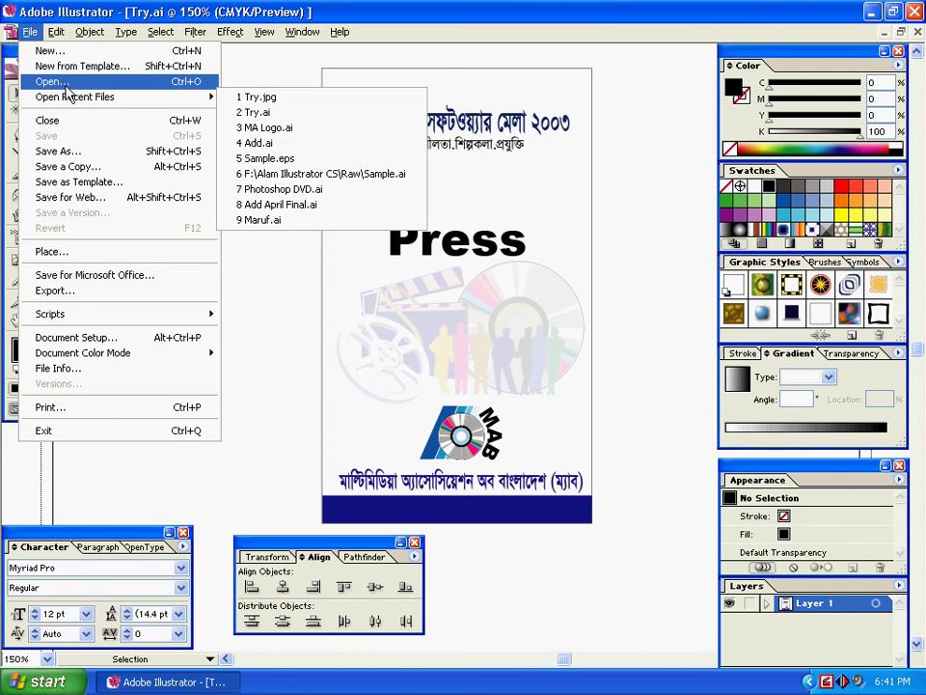
{"action": "left_click", "coordinate": [77, 292]}
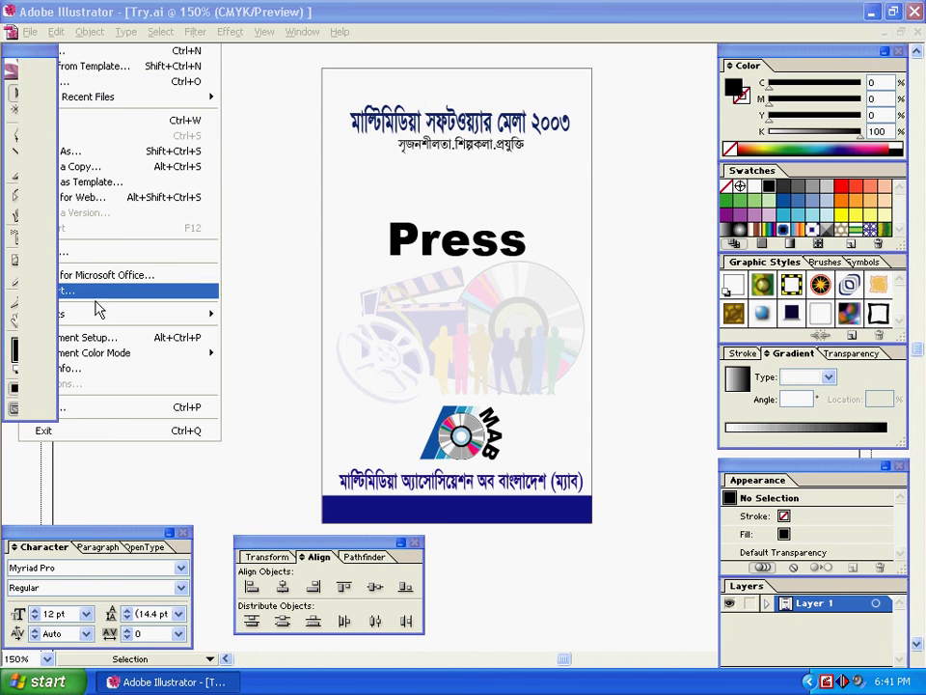
{"action": "left_click", "coordinate": [273, 153]}
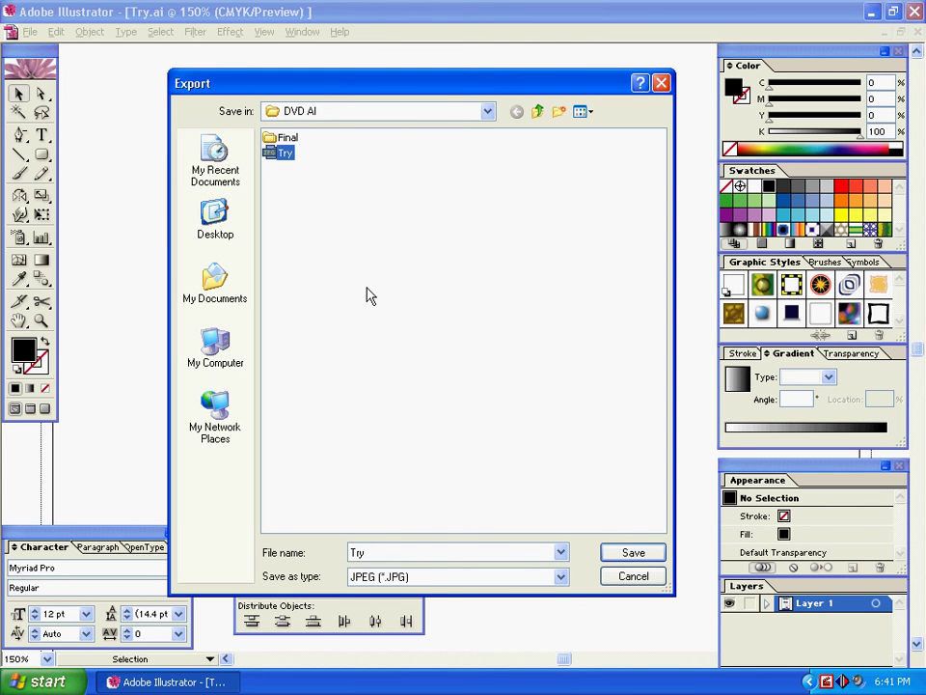
{"action": "key", "text": "shift+F10"}
{"action": "left_click", "coordinate": [368, 331]}
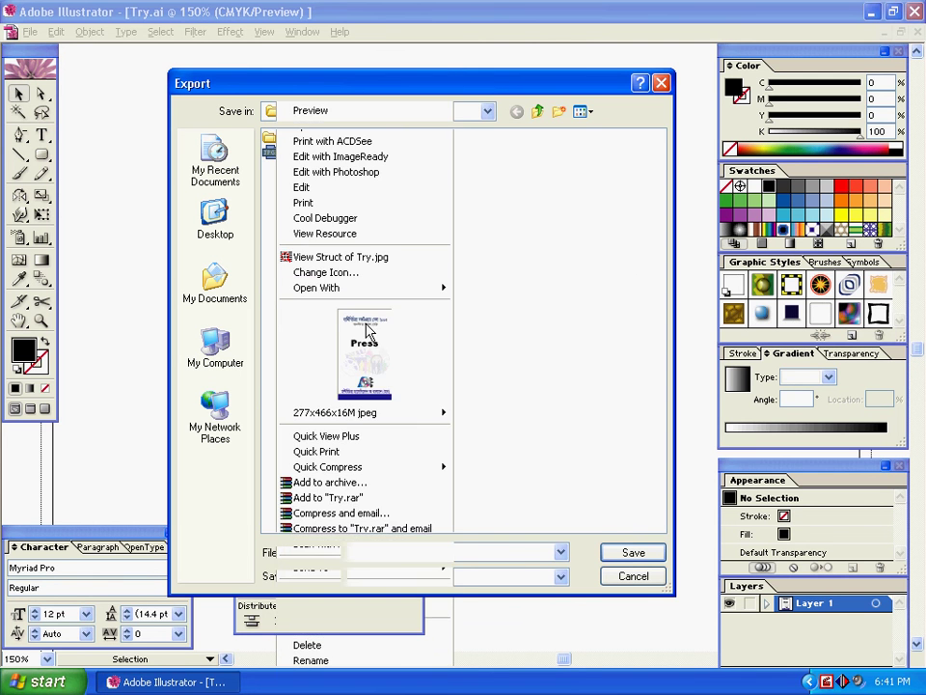